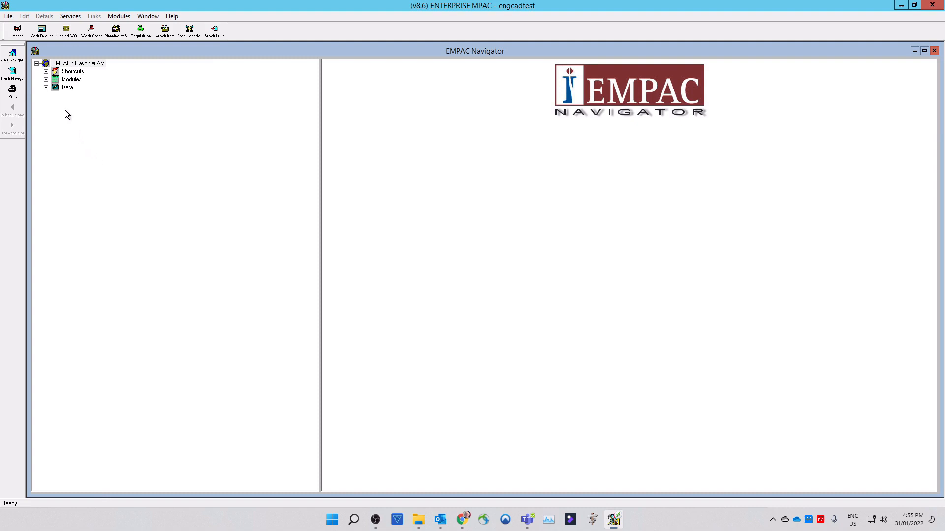
Open the asset M8138 #1ACC CHIP CONV REDUCER in Asset Maintenance using the saved query -EXAMPLE
click(18, 30)
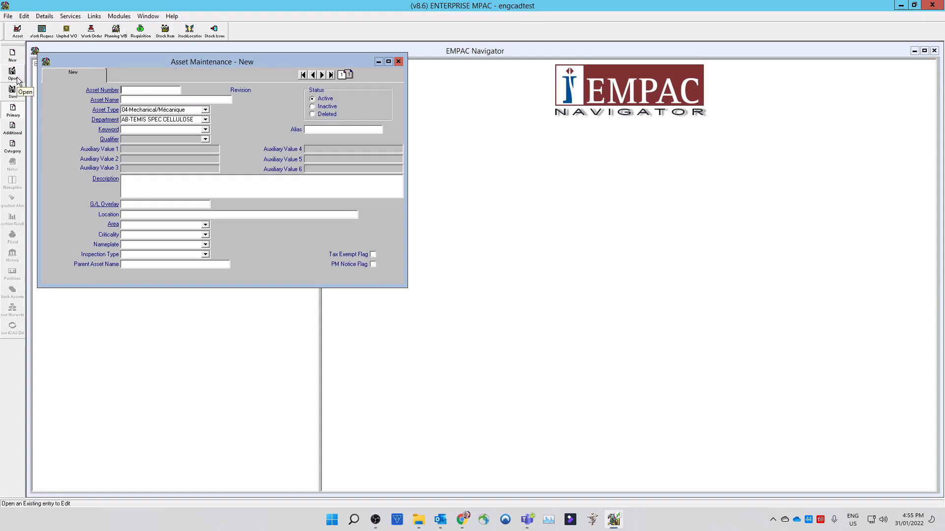
click(13, 74)
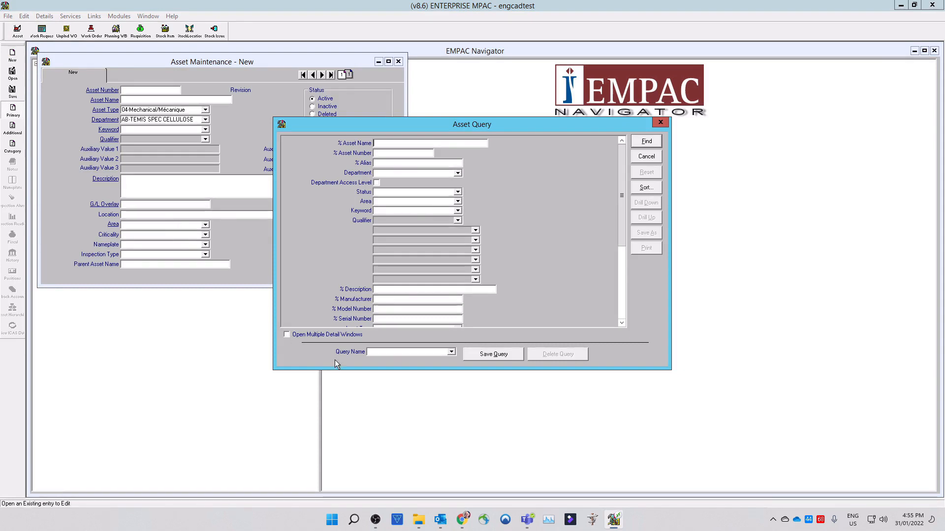
click(451, 352)
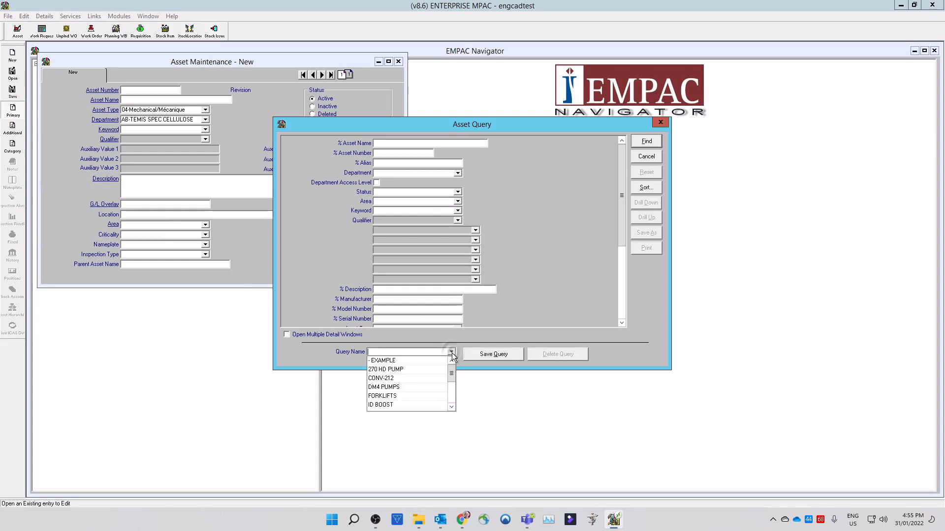
click(406, 362)
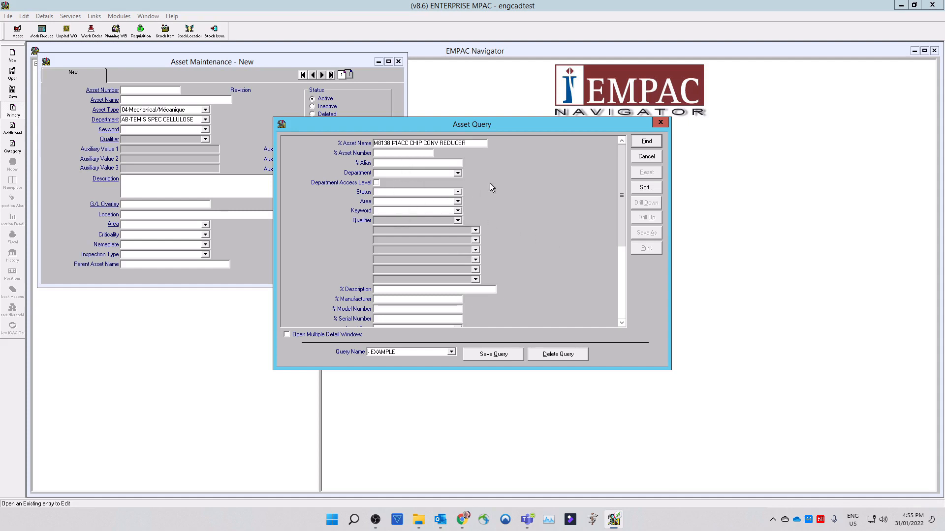
click(646, 141)
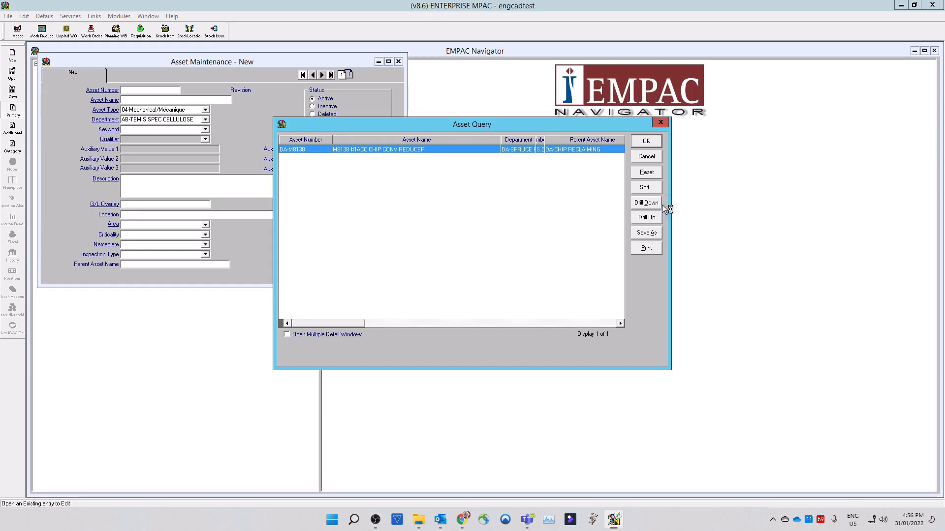
click(649, 143)
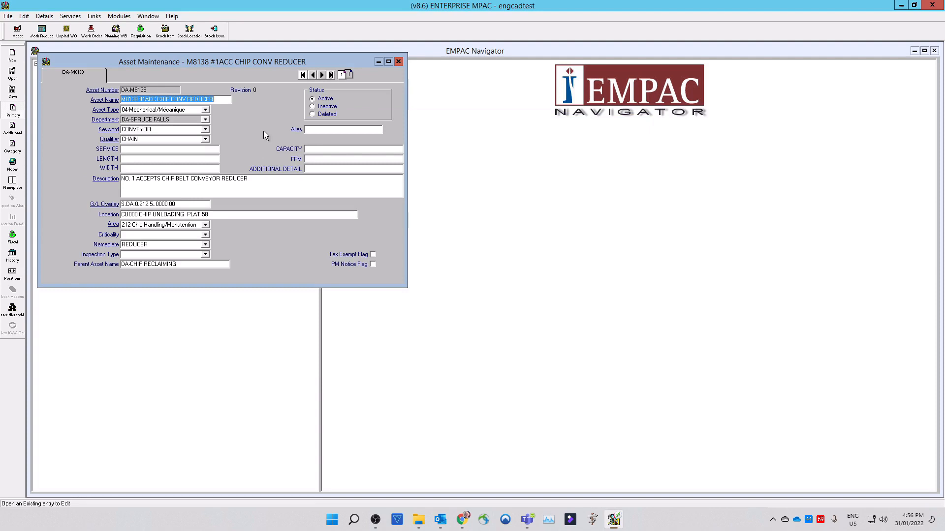
Open the asset's linked repetitive procedure with file number 1, "test repetitive"
click(94, 16)
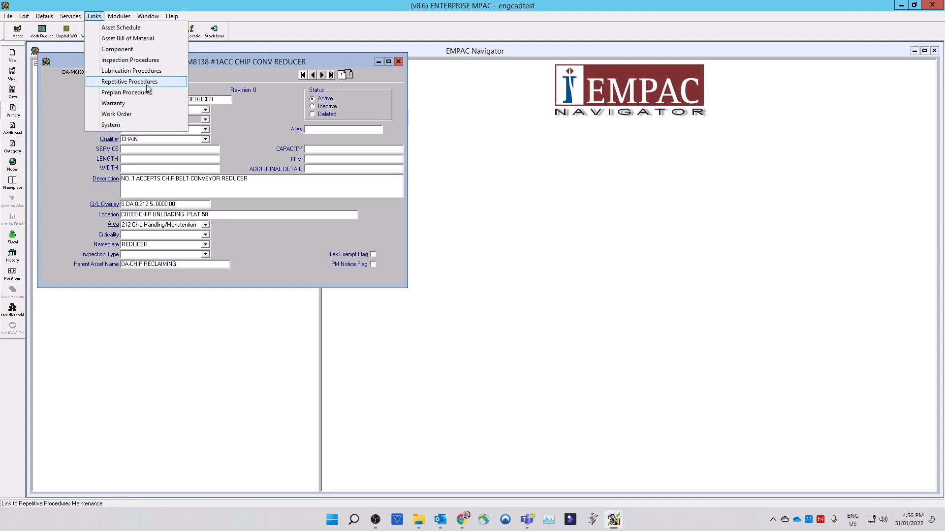
click(174, 82)
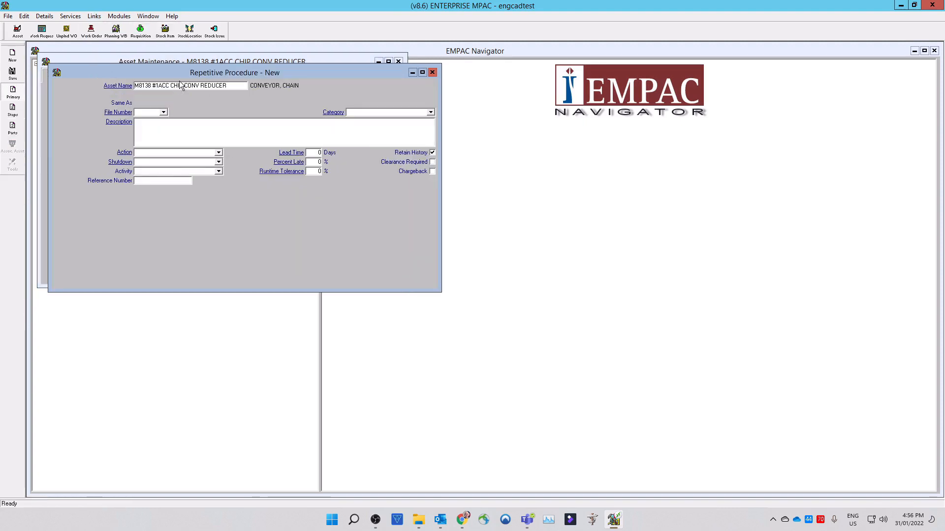
click(164, 113)
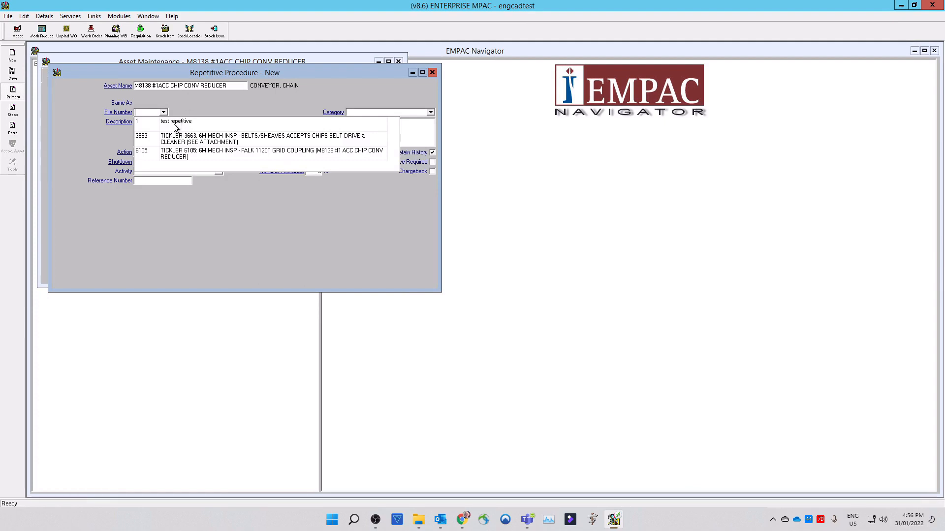
click(175, 124)
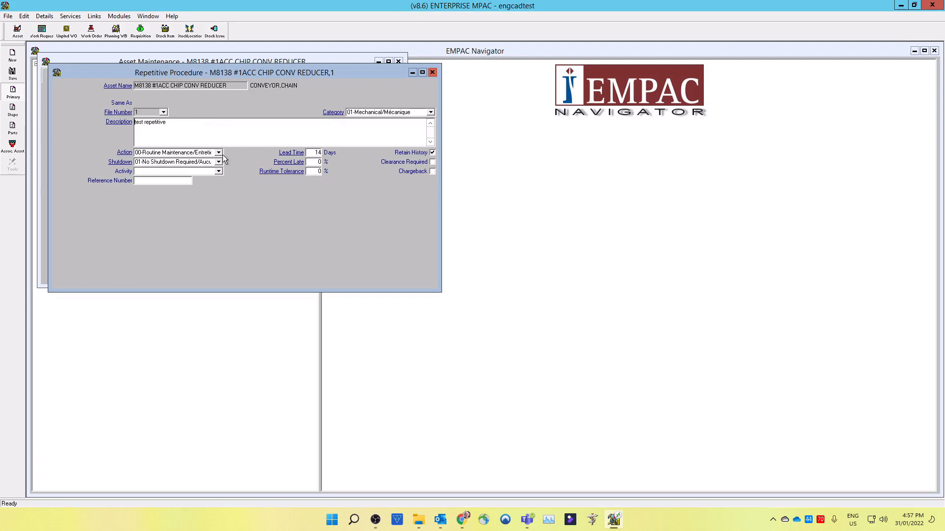
Examine the procedure's primary details, checking the choices for action, shutdown, activity and category
click(221, 154)
click(223, 155)
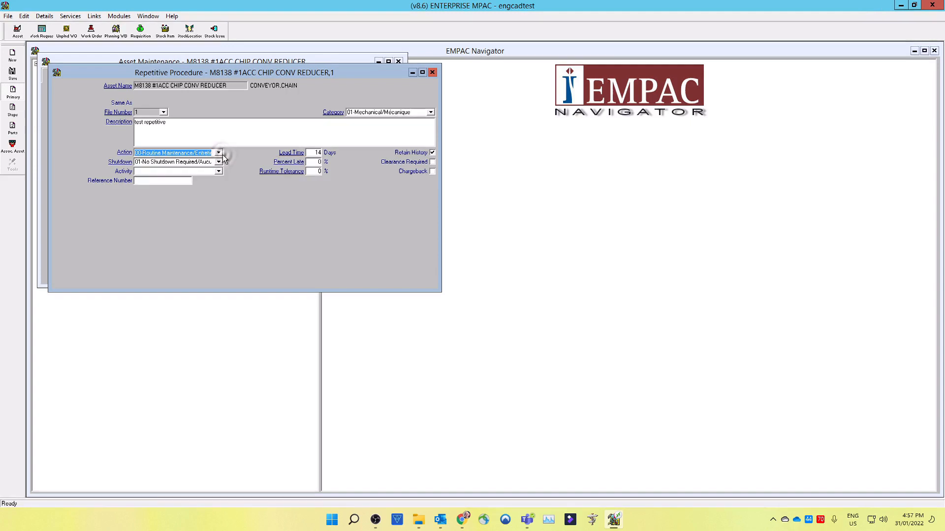
click(219, 164)
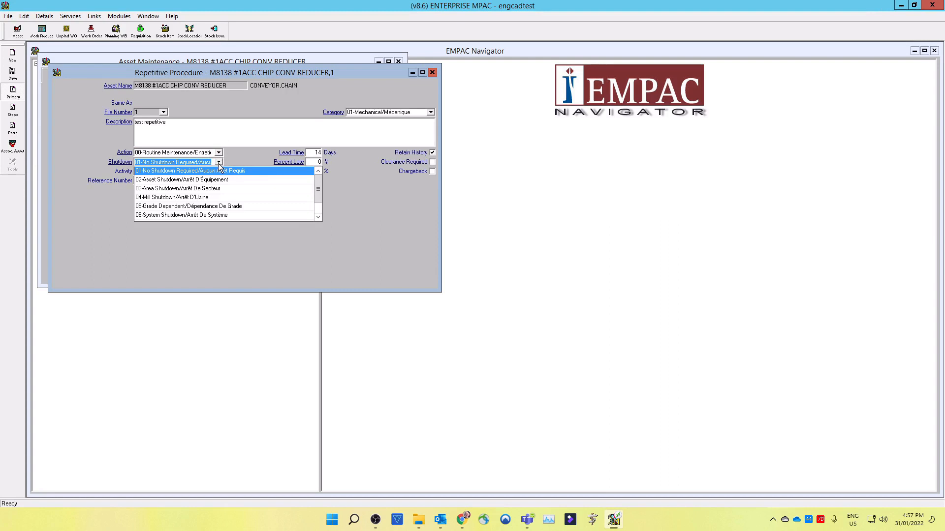
click(218, 170)
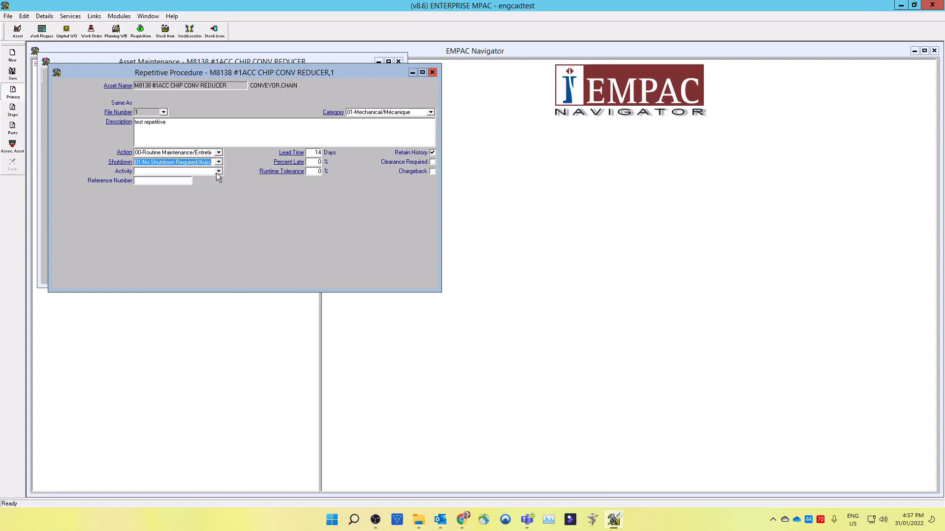
click(217, 172)
click(217, 172)
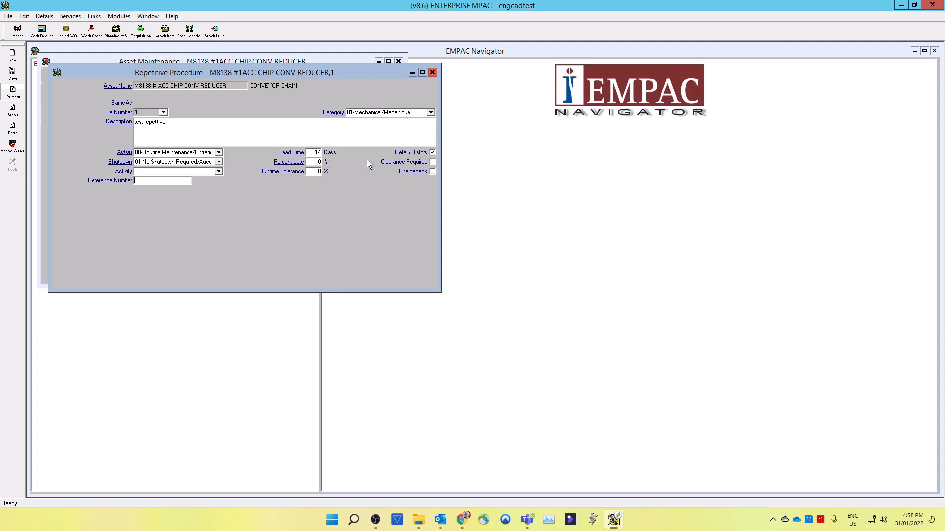
click(430, 112)
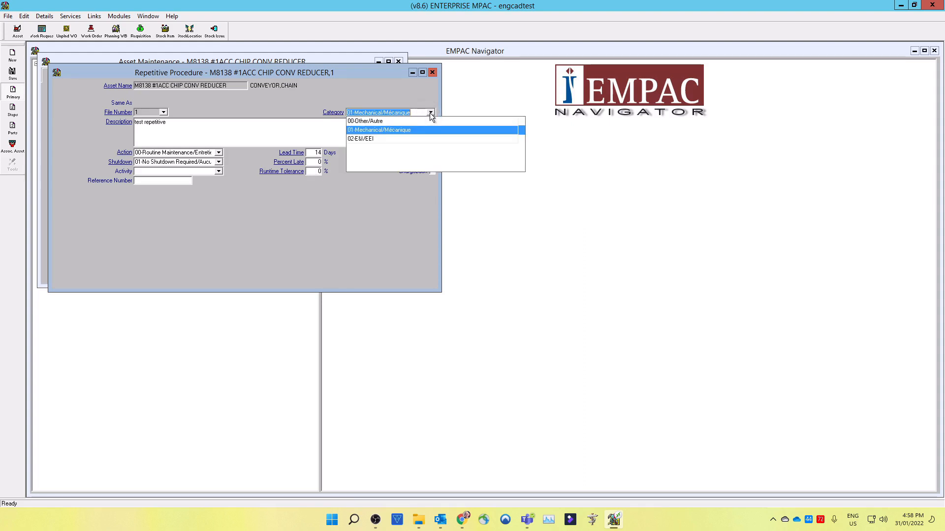
click(430, 113)
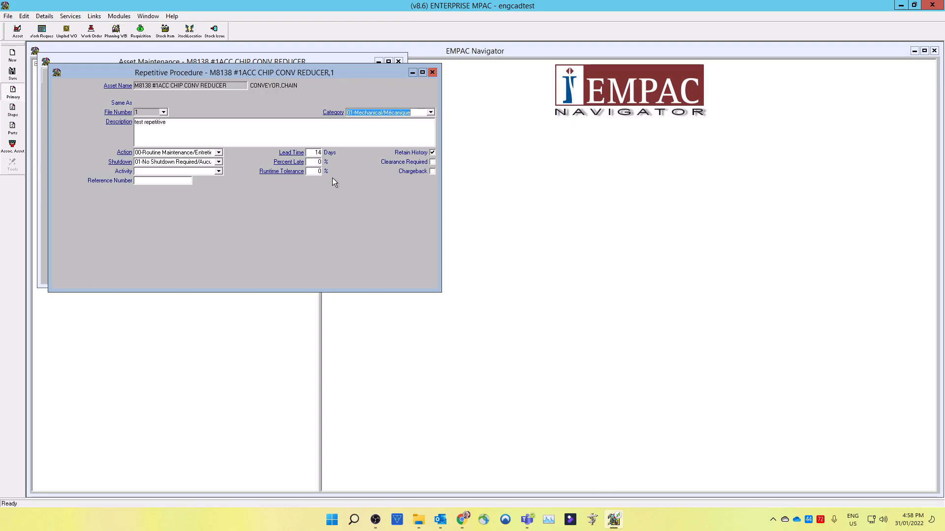
Examine the procedure's step 1, including craft and crew choices, persons, hours and step text, and the commands for adding or removing rows
click(14, 113)
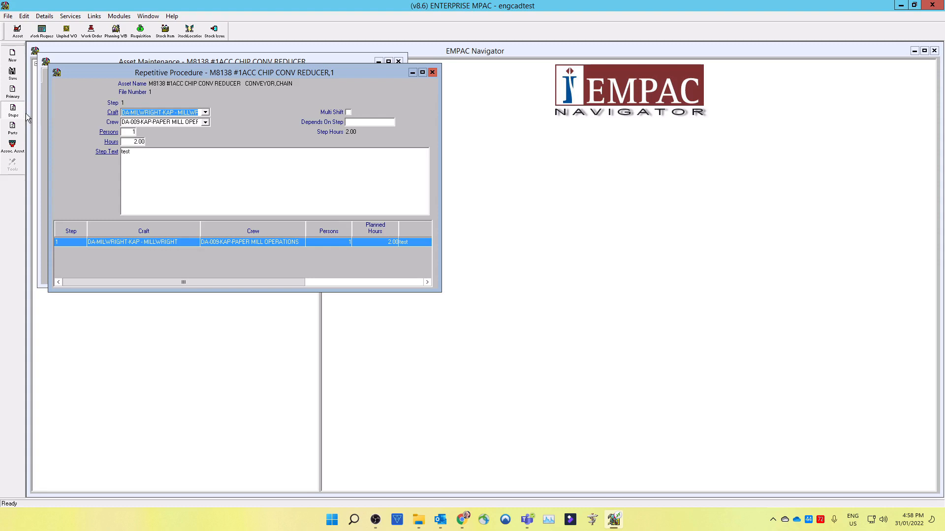
click(205, 112)
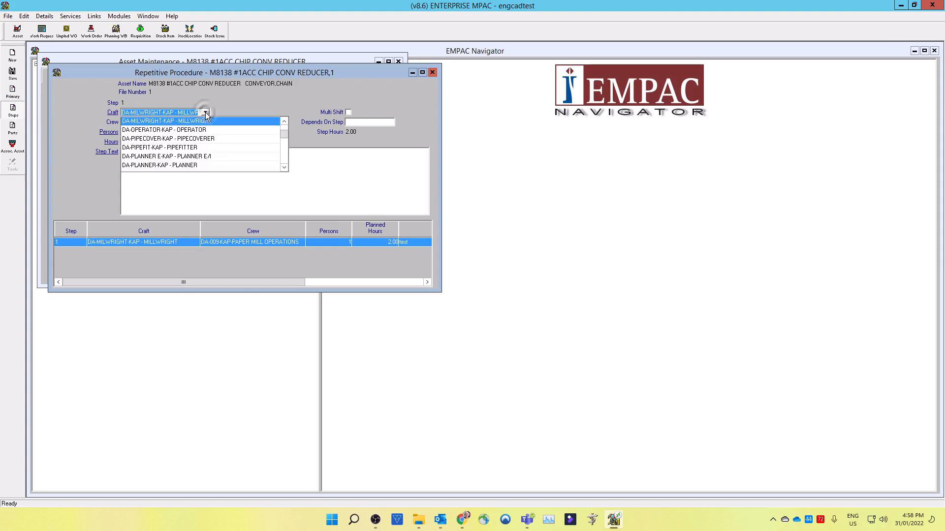
click(205, 112)
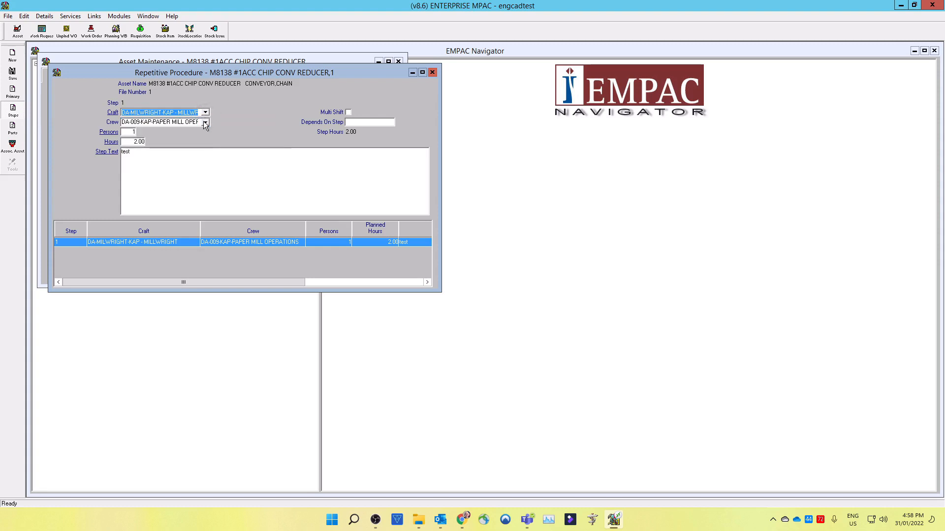
click(205, 124)
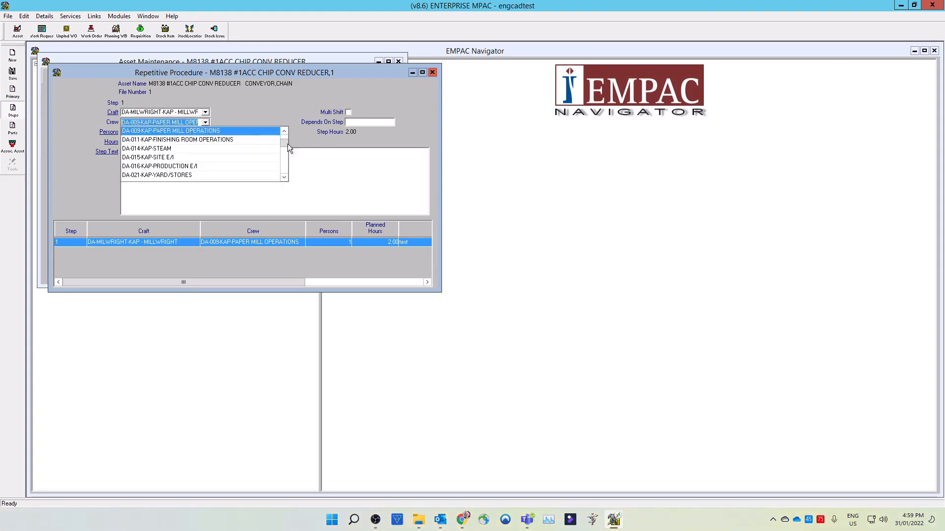
click(235, 121)
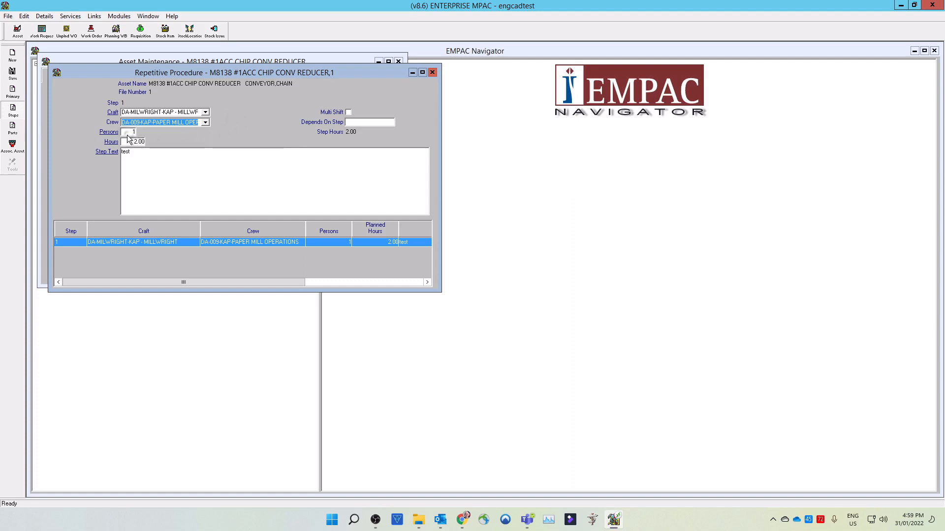
key(Tab)
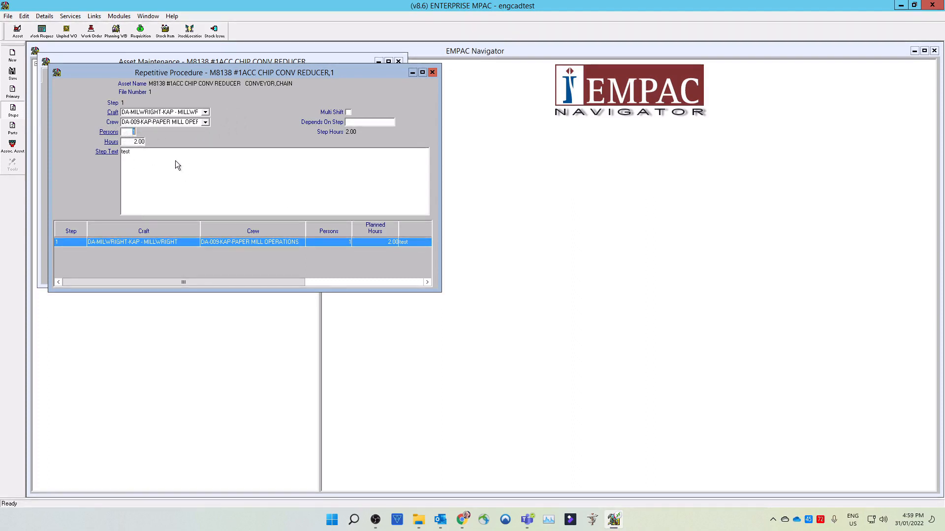
click(140, 141)
key(Tab)
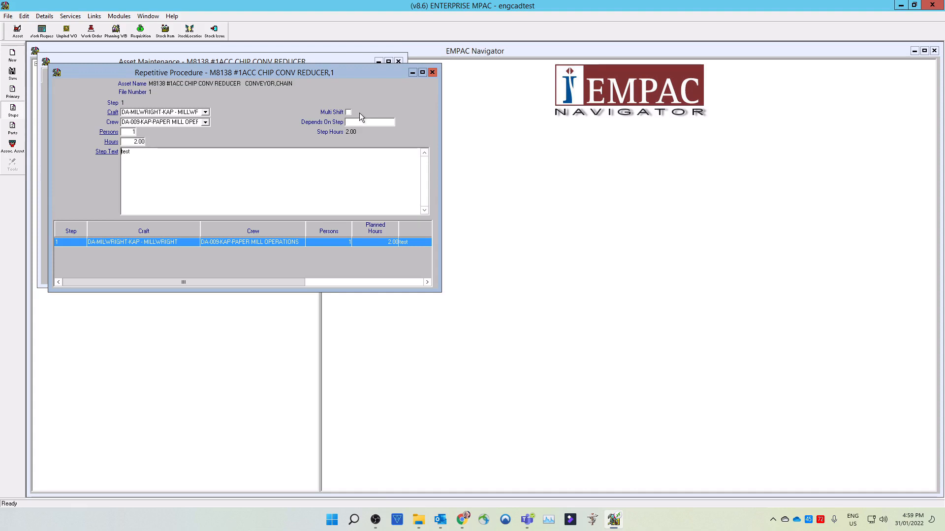
click(27, 18)
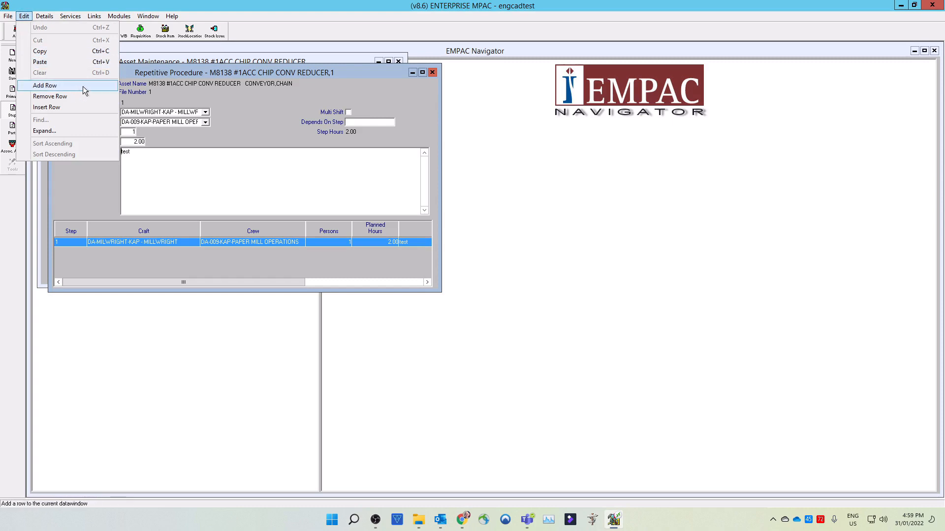
click(240, 96)
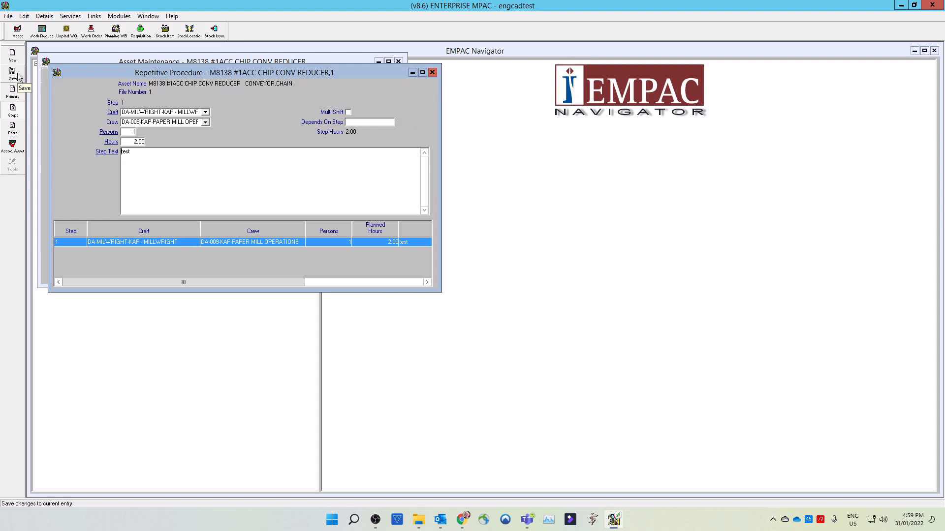
Review the product type choices for the procedure's parts and the asset lookup for its associated assets
click(13, 128)
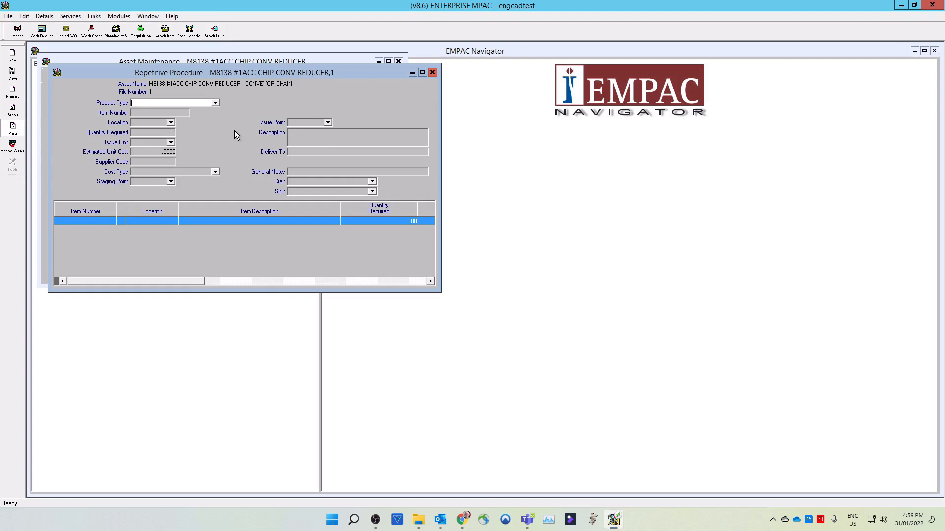
click(215, 103)
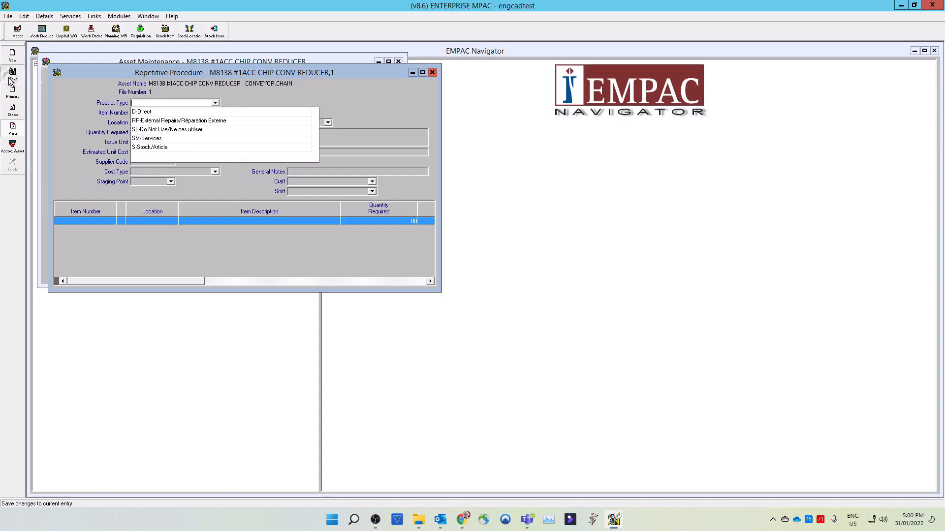
click(12, 148)
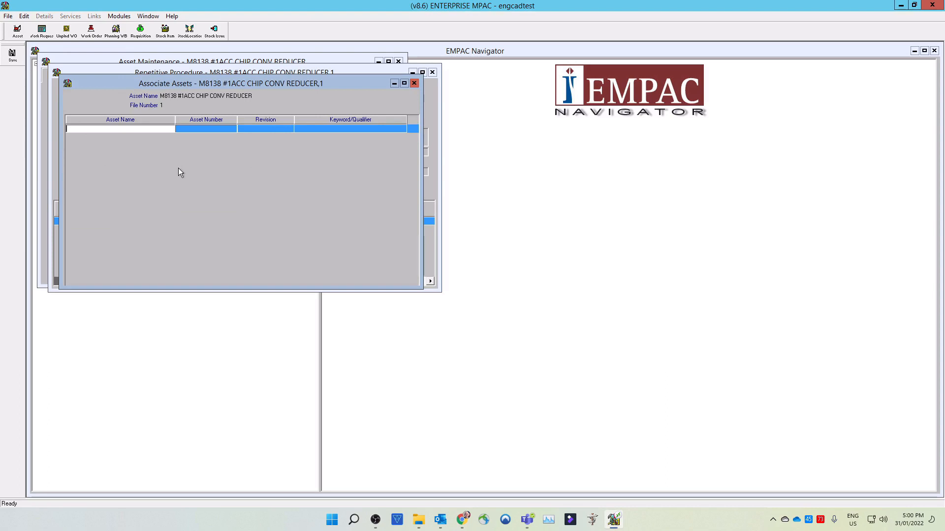
double_click(153, 130)
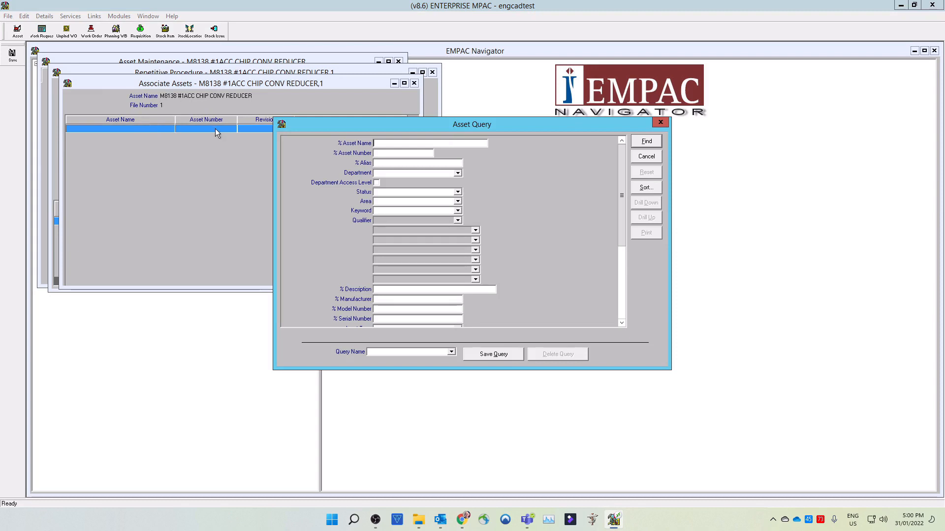
click(660, 123)
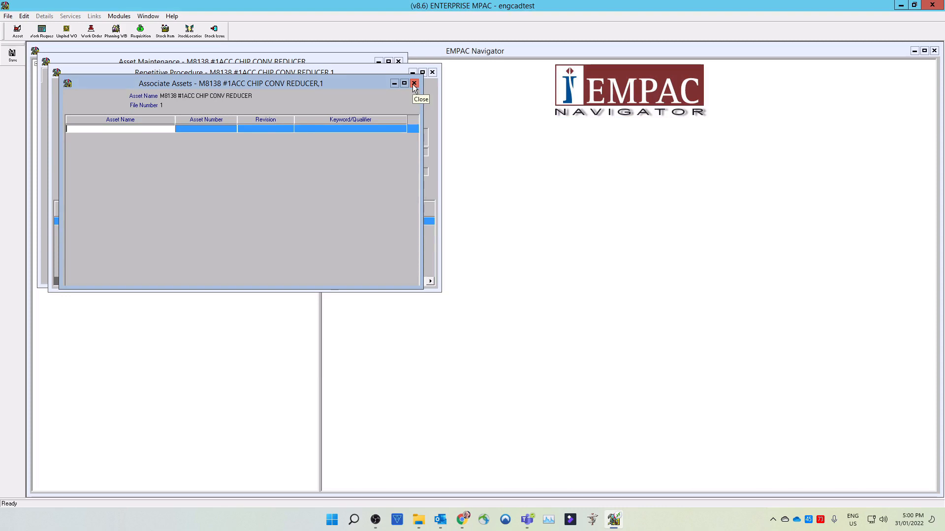
Close the Associate Assets, Repetitive Procedure and Asset Maintenance windows
click(412, 87)
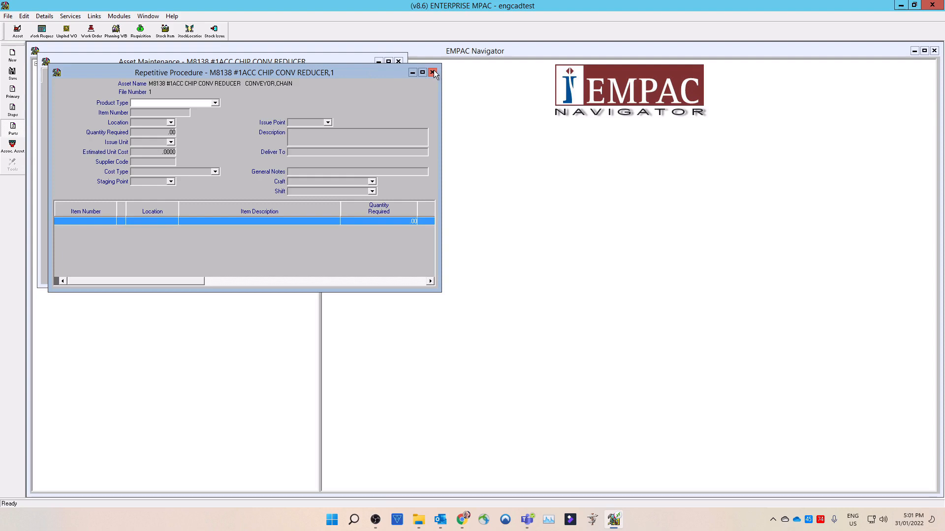
click(433, 73)
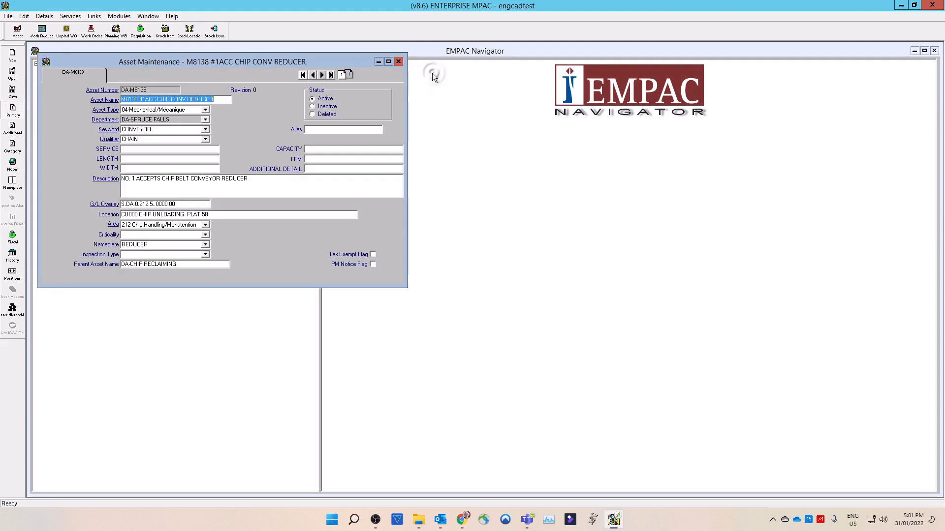
click(398, 62)
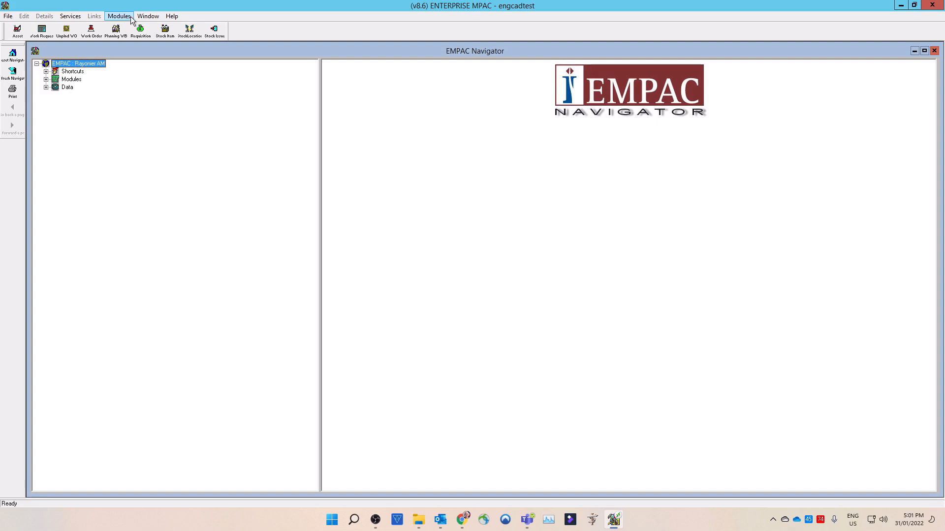
Open the Asset Schedule Maintenance window of the Asset Management module
double_click(131, 17)
click(131, 18)
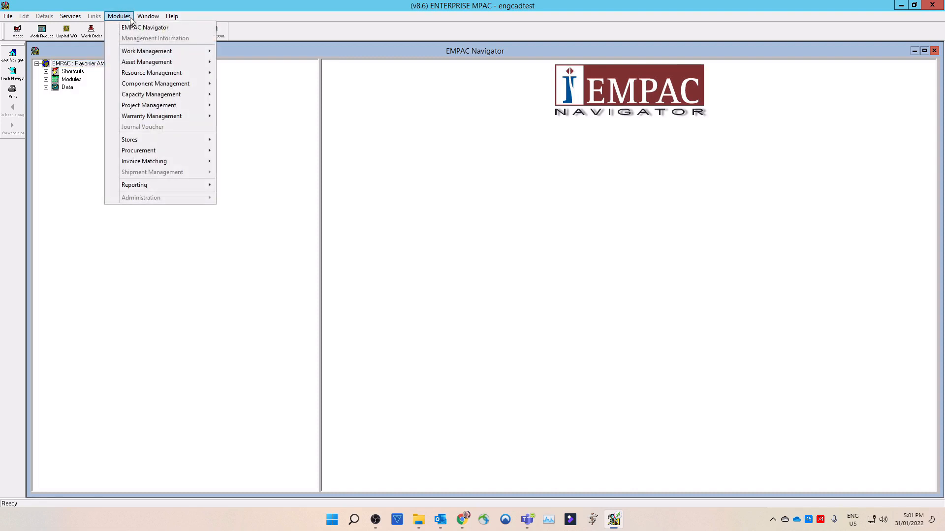
mouse_move(187, 64)
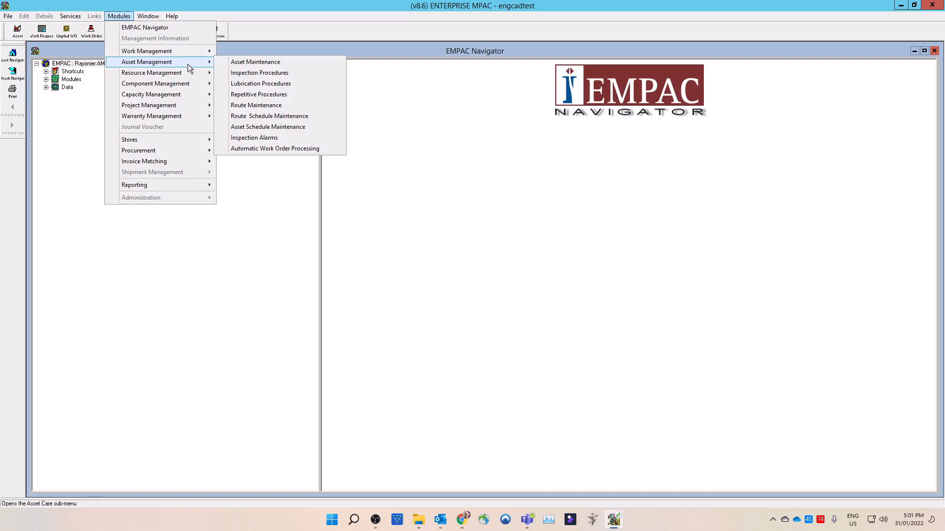
click(303, 128)
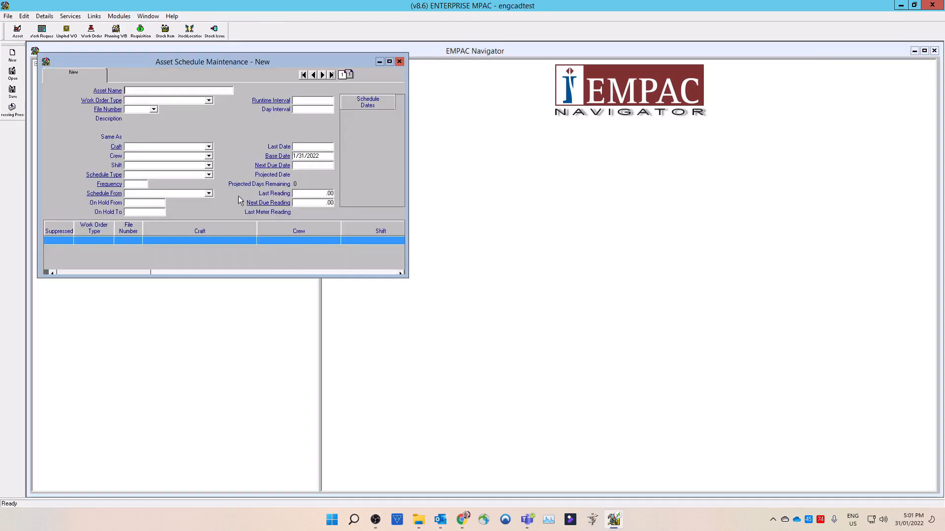
Find the asset M8138 #1ACC CHIP CONV REDUCER with the saved EXAMPLE asset query and load its schedule
double_click(175, 90)
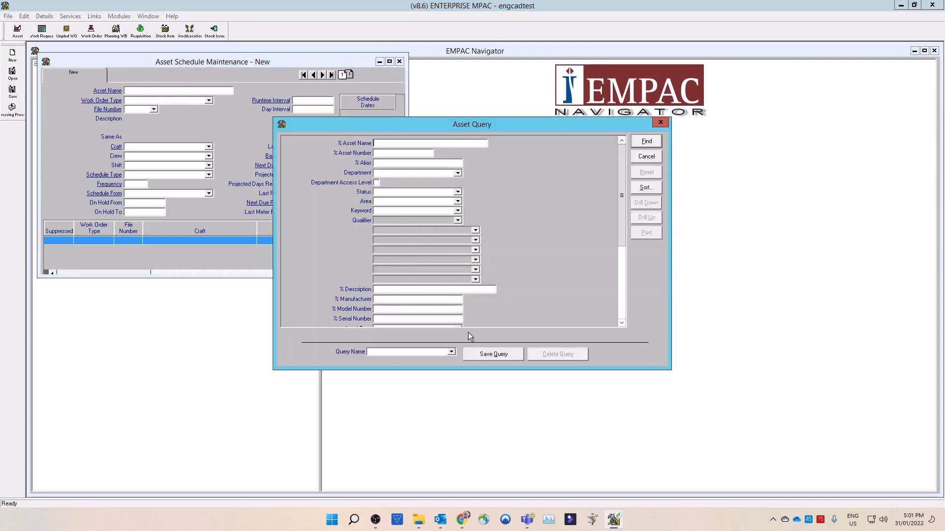
click(451, 352)
click(403, 360)
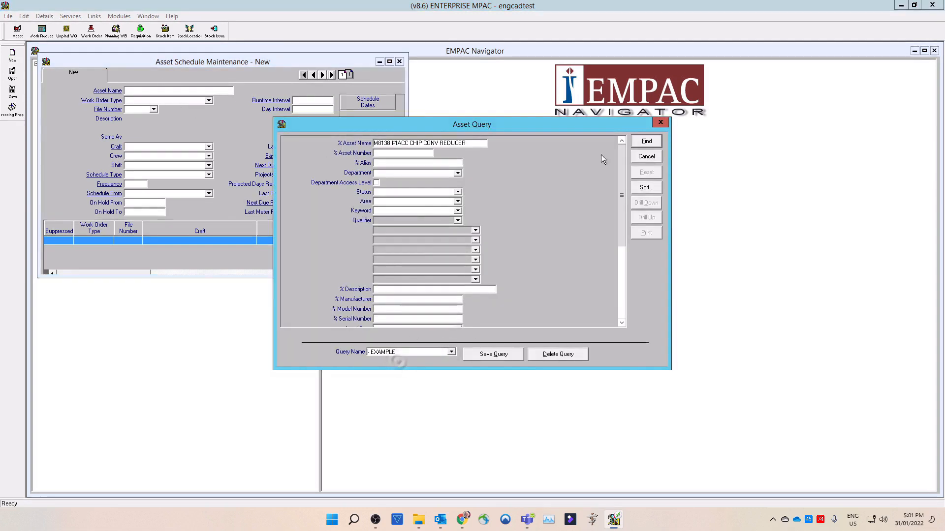
click(646, 141)
double_click(564, 150)
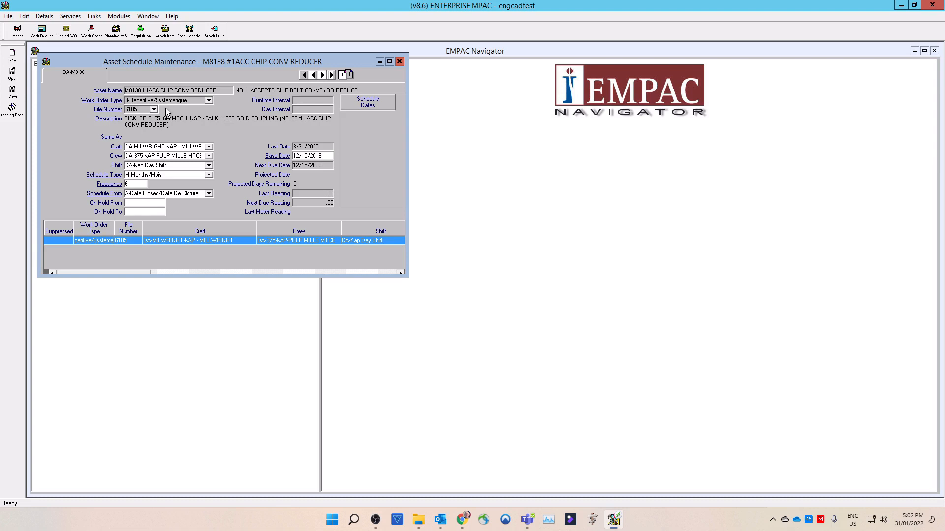
Review the asset schedule's details, checking the choices for shift, schedule type and schedule-from date
key(Tab)
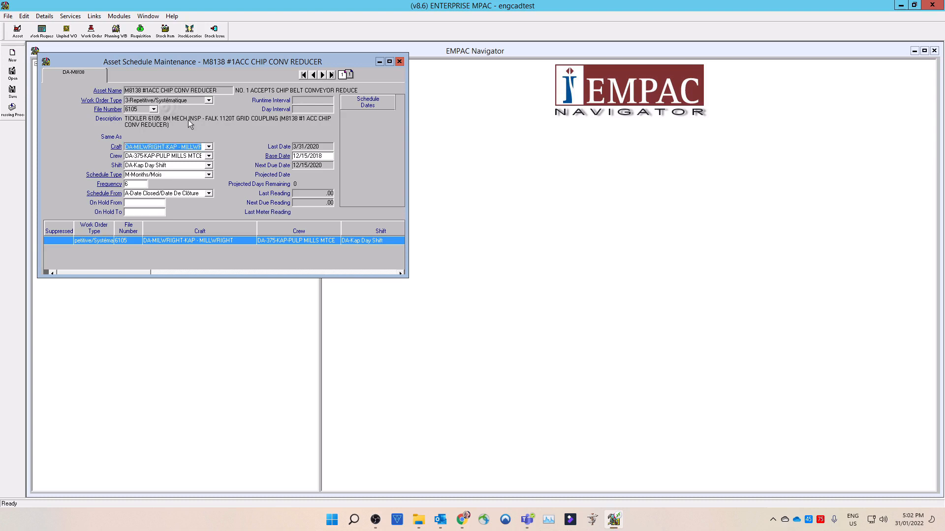
click(208, 166)
click(222, 165)
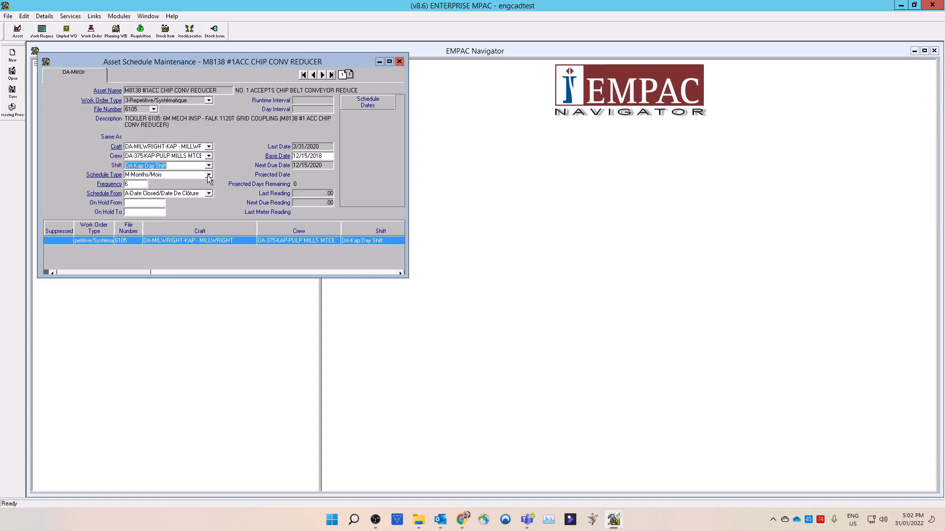
click(208, 176)
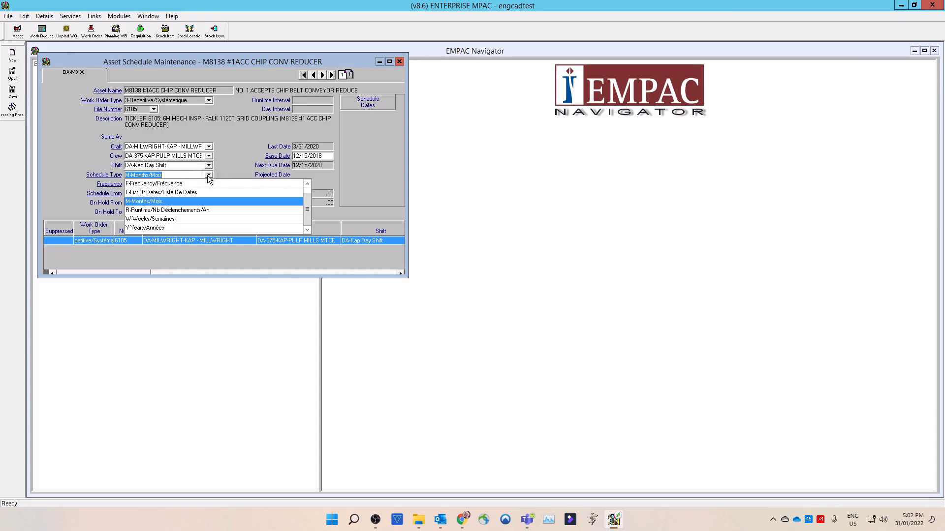
click(209, 176)
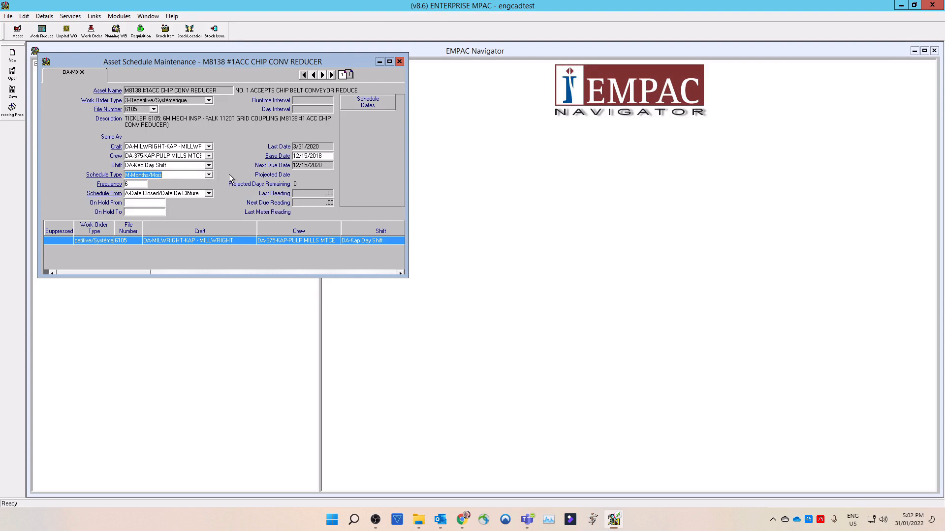
click(209, 175)
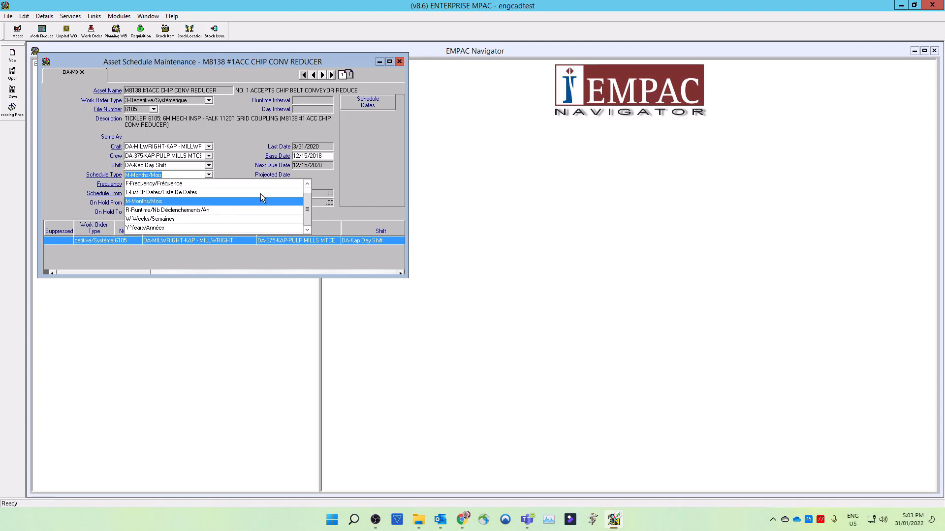
scroll(307, 197, up, 1)
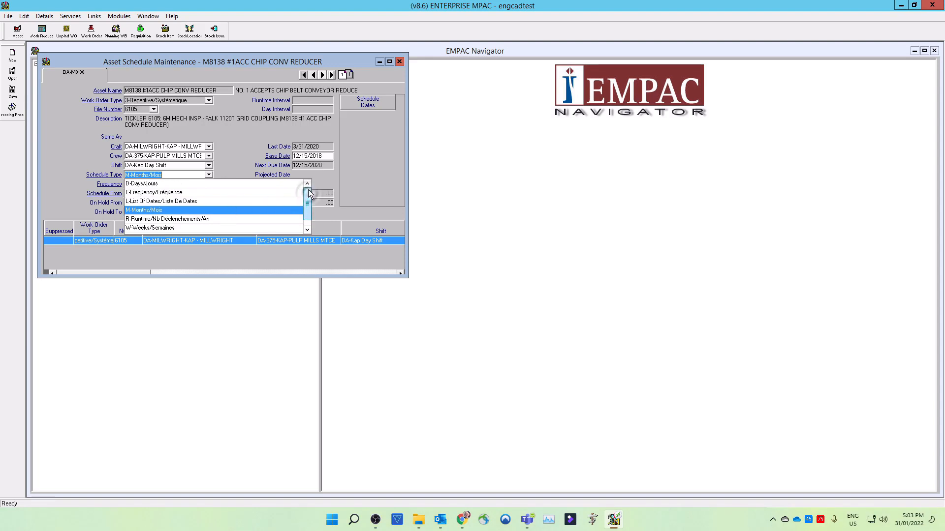
click(231, 164)
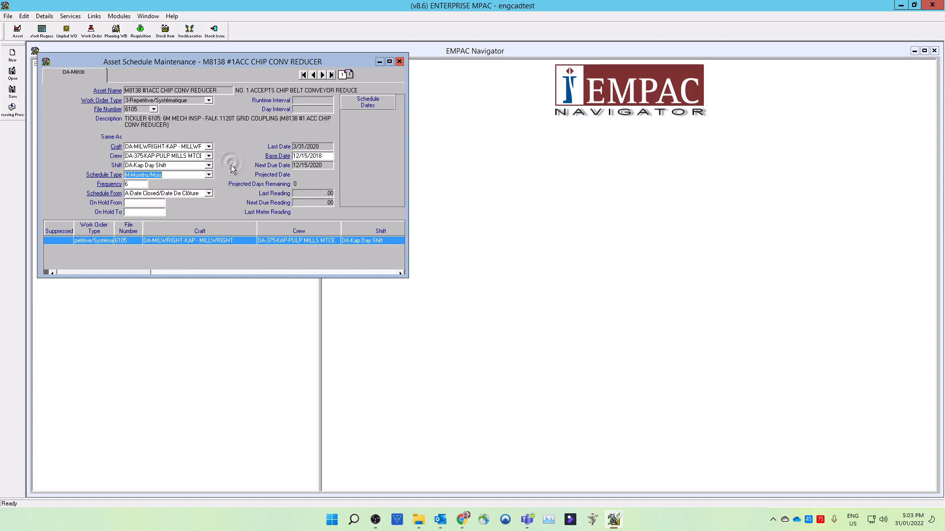
click(209, 194)
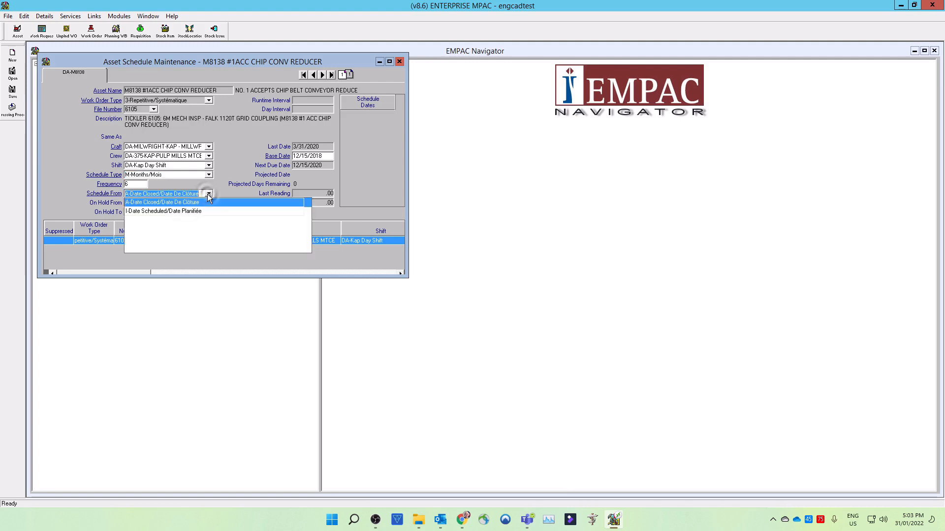
click(234, 195)
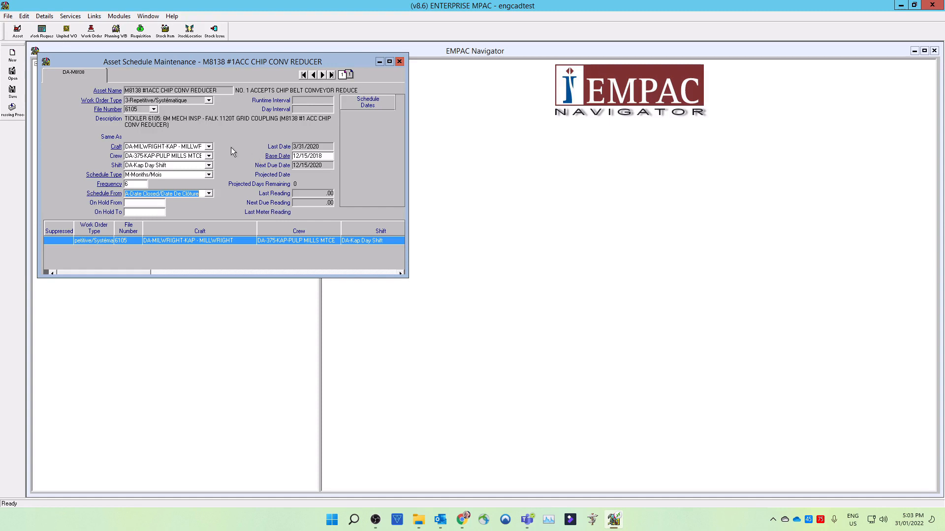
Save the asset schedule and close the Asset Schedule Maintenance window
click(13, 94)
click(399, 64)
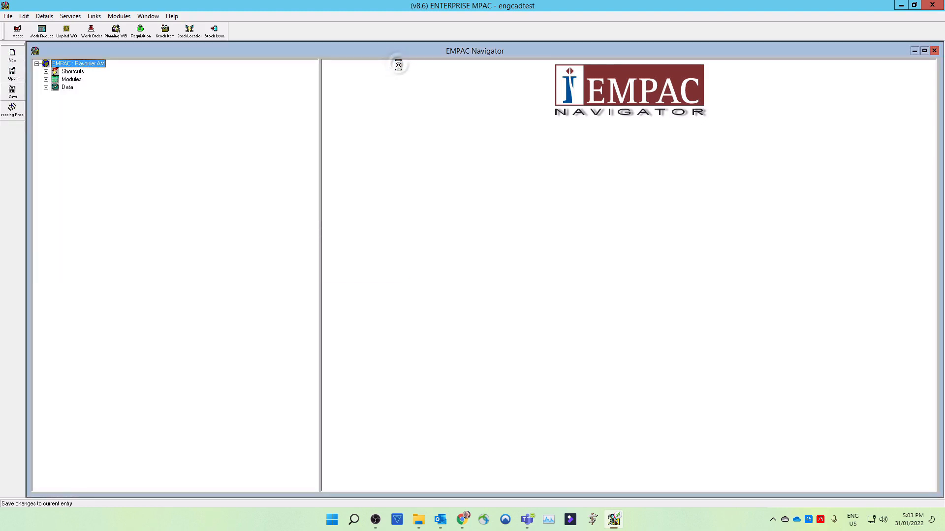